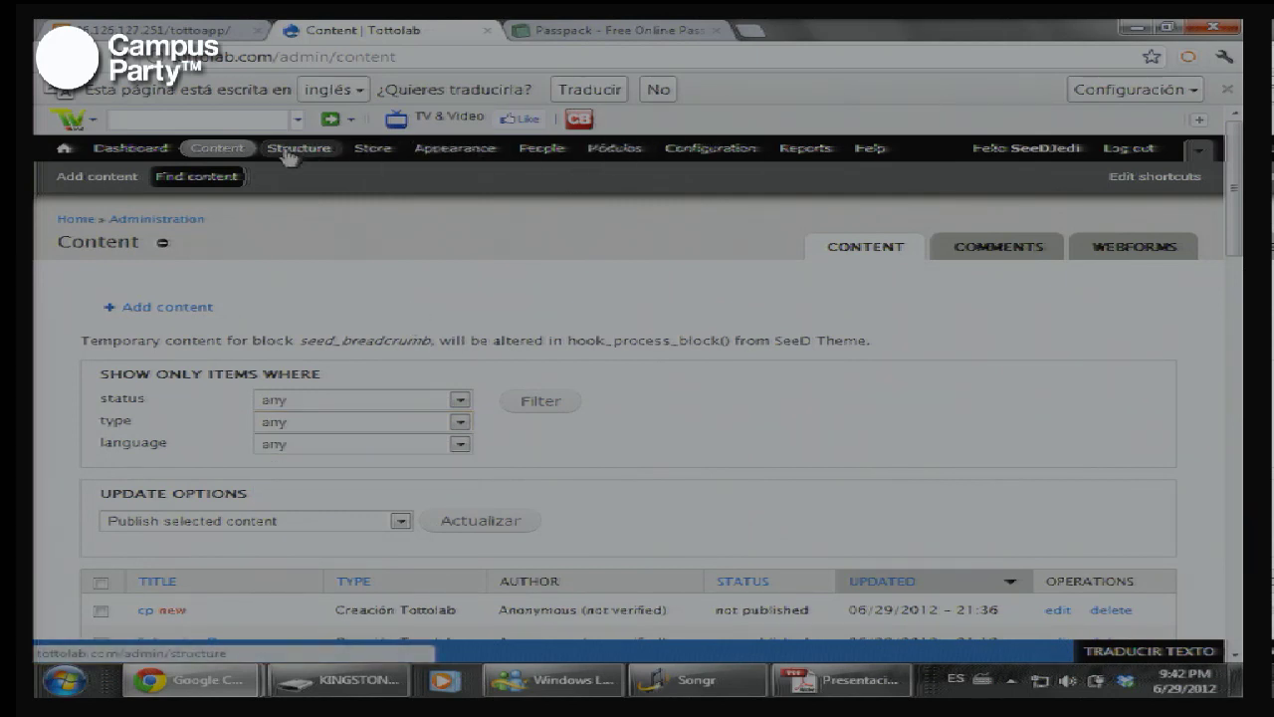
# Check the store's orders list (Pedidos), then return to the store administration overview.
pyautogui.click(369, 148)
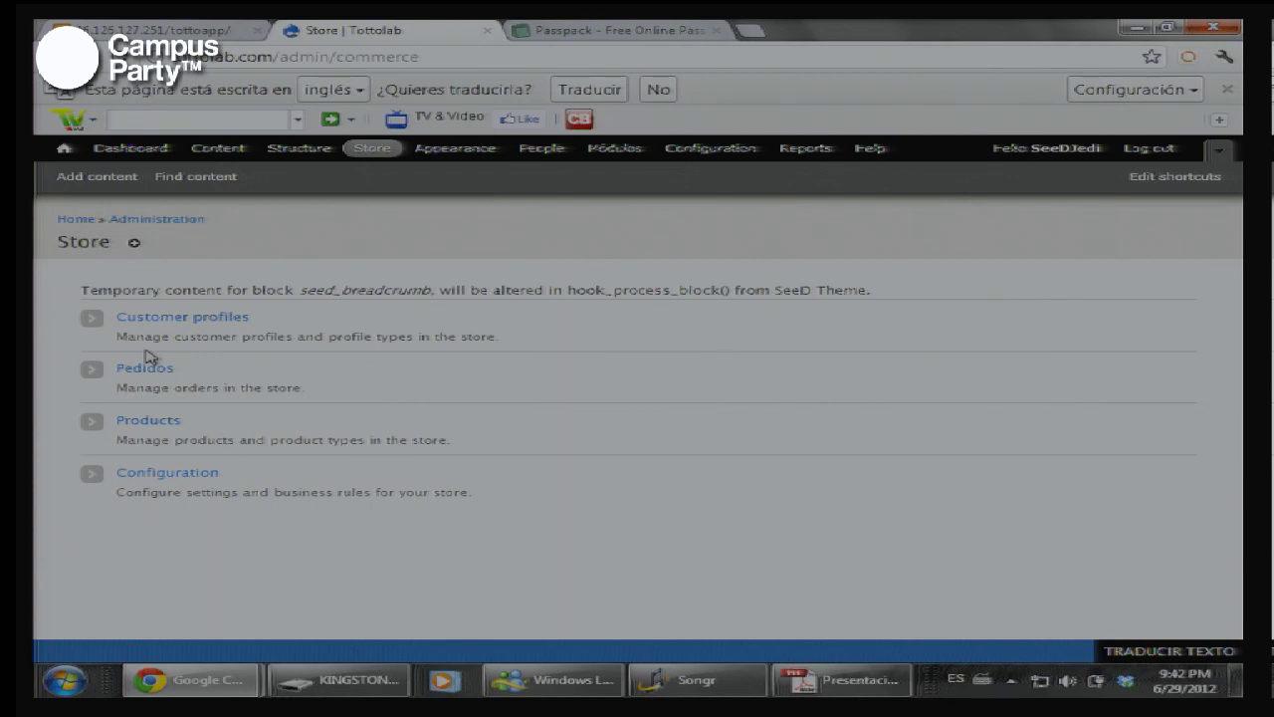
pyautogui.click(156, 375)
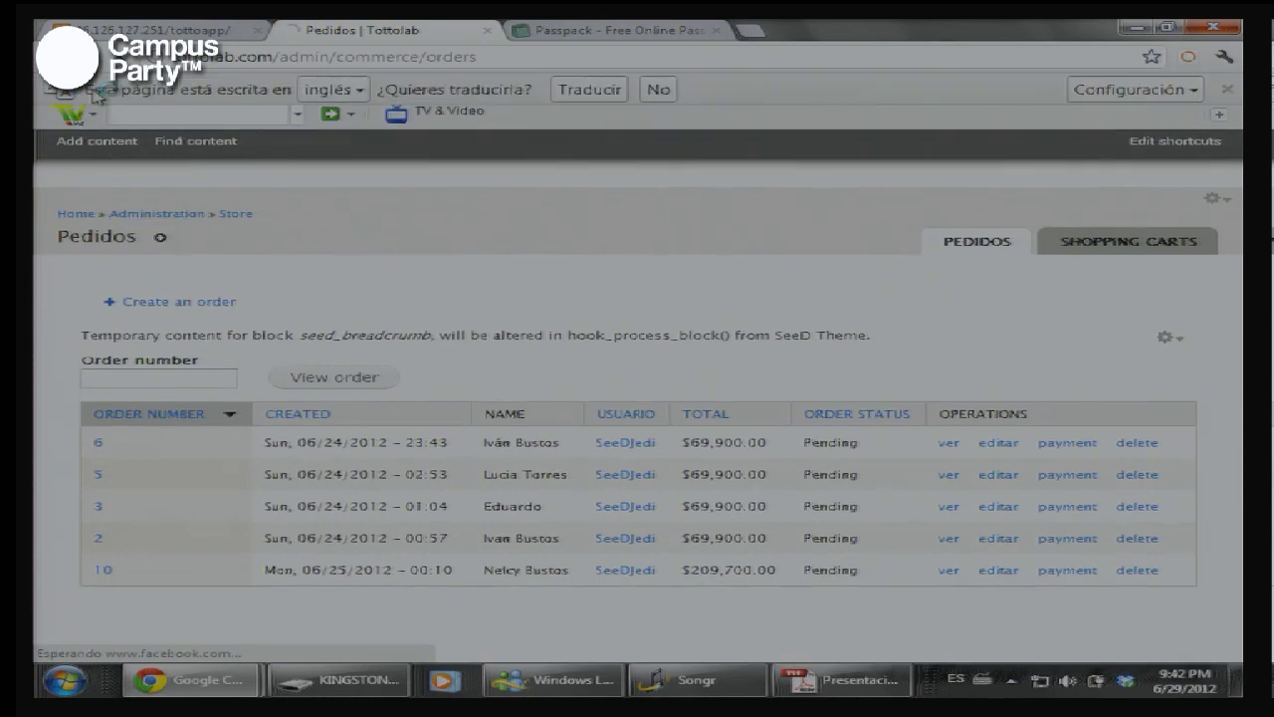
pyautogui.hotkey('alt', 'Left')
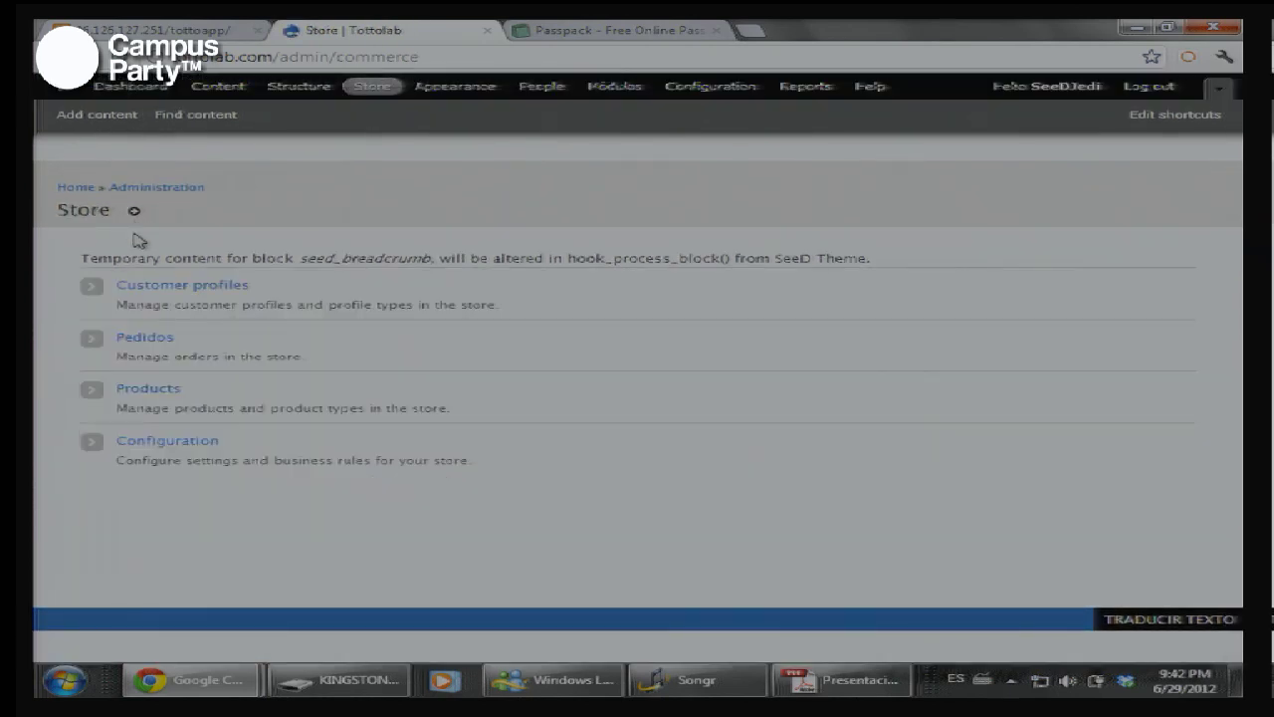
# Open the Morral Kimex product (kimex01) for editing from the store's product list.
pyautogui.click(159, 396)
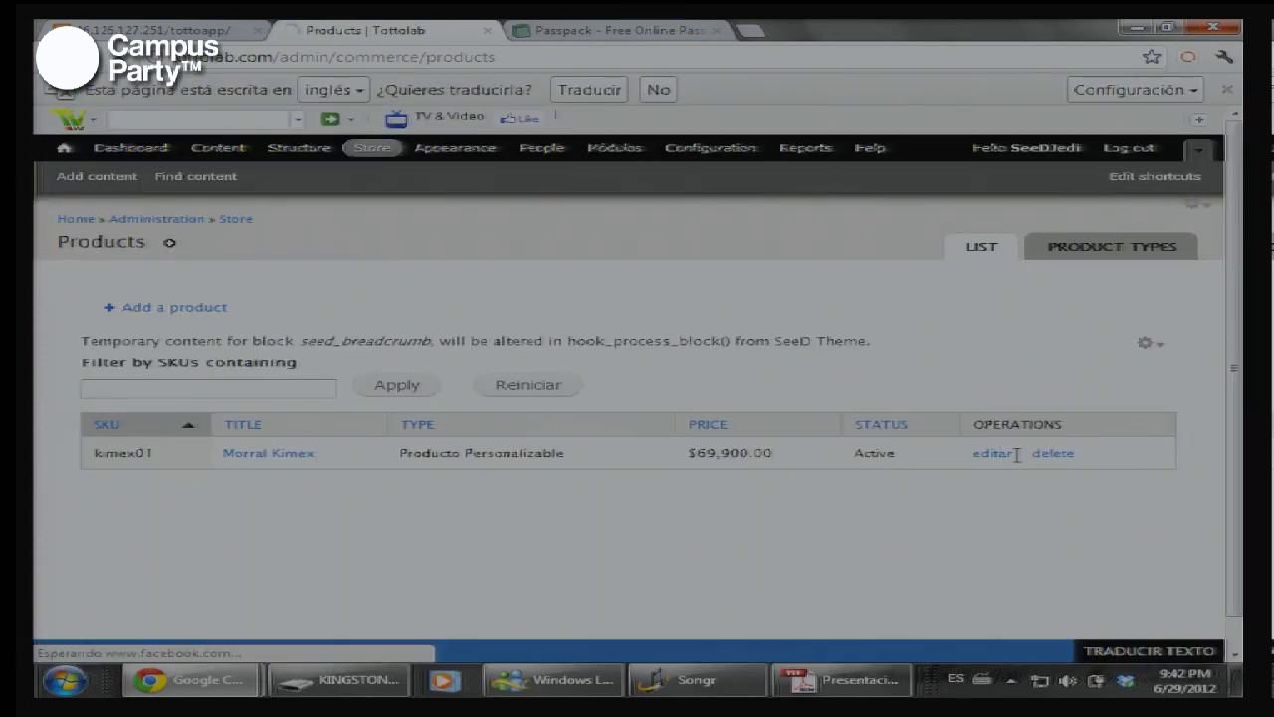
pyautogui.click(996, 456)
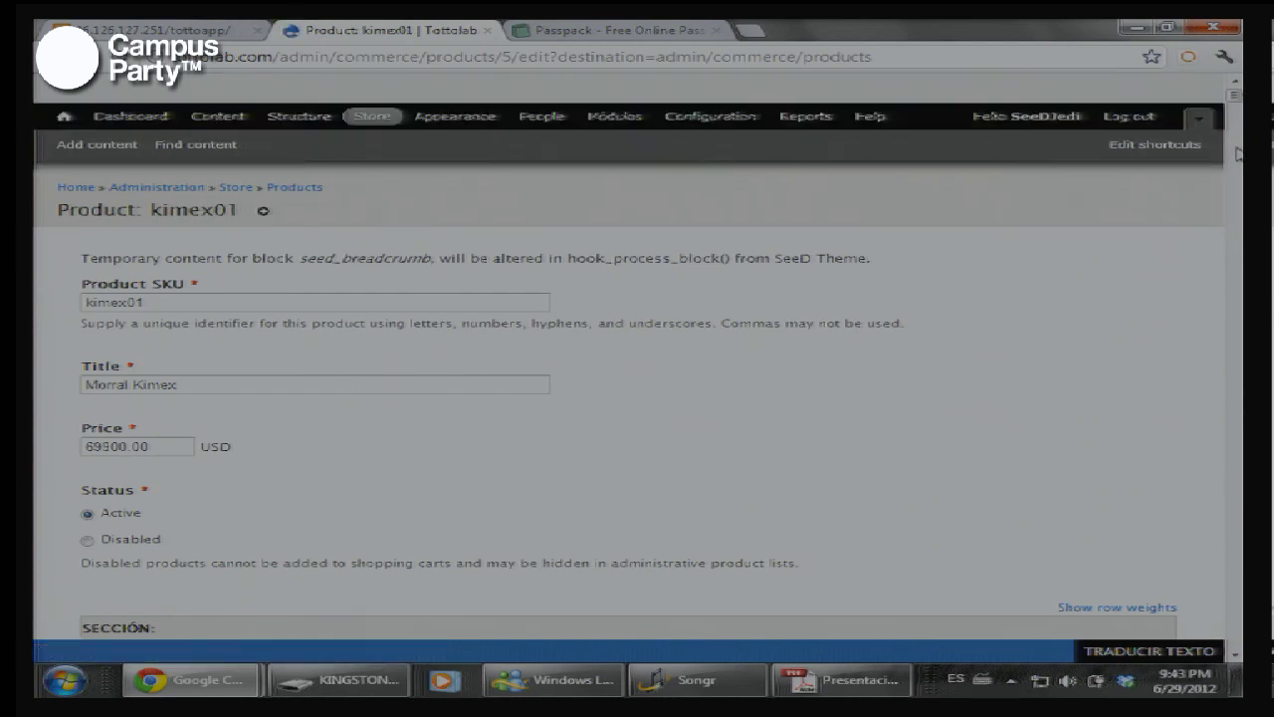
# Review the product's sections with their available colors and patterns, down to the front.png presentation image and its map coordinates.
pyautogui.scroll(-10, 1234, 149)
pyautogui.scroll(-10, 1235, 149)
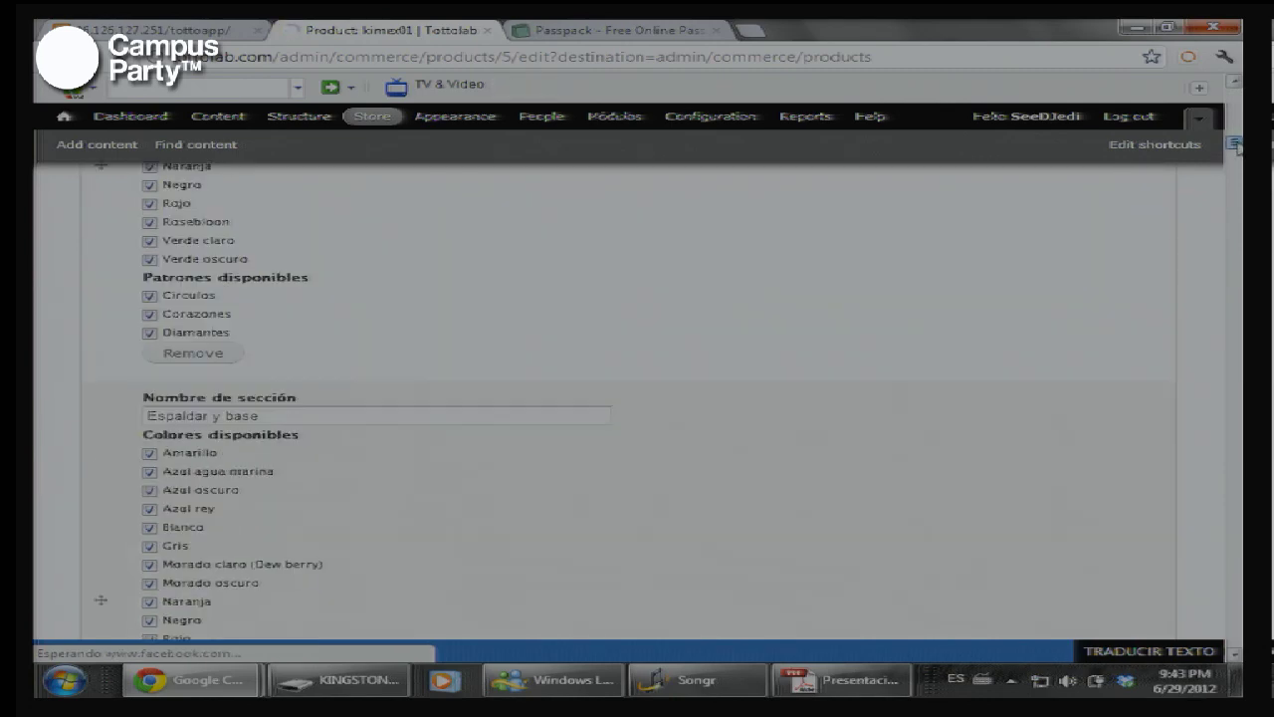
pyautogui.scroll(5, 1236, 110)
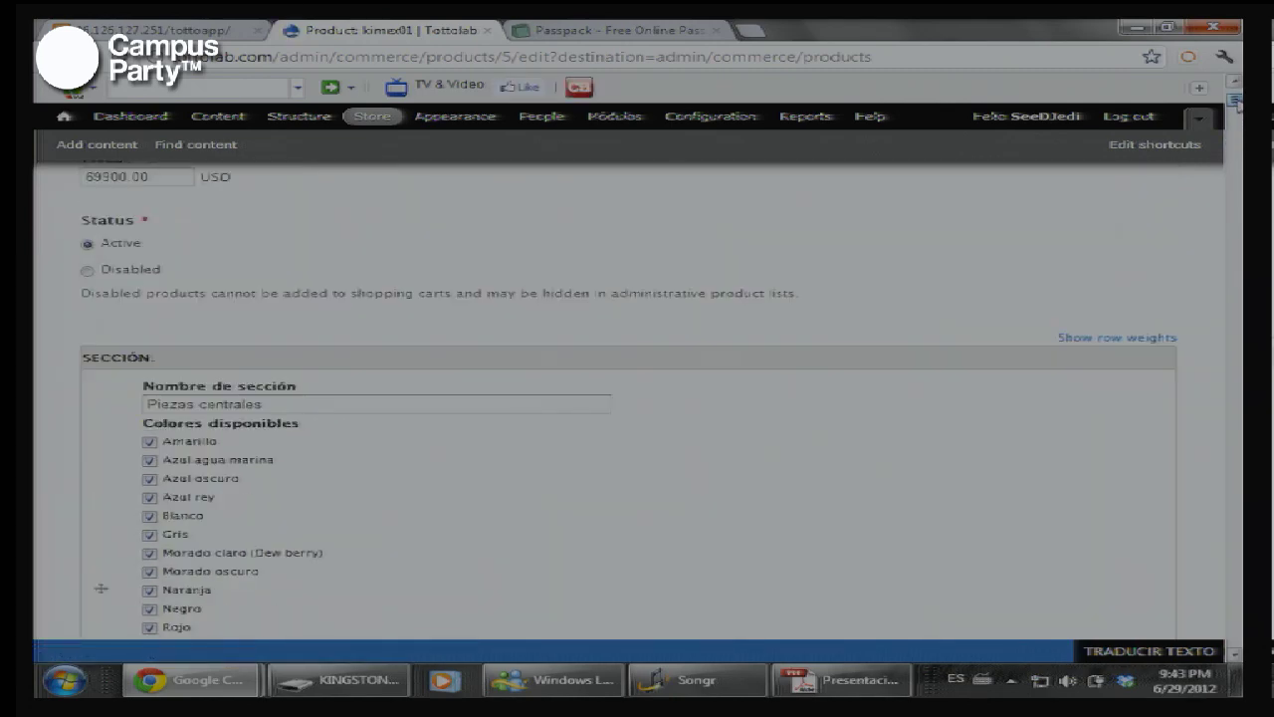
pyautogui.scroll(3, 1235, 100)
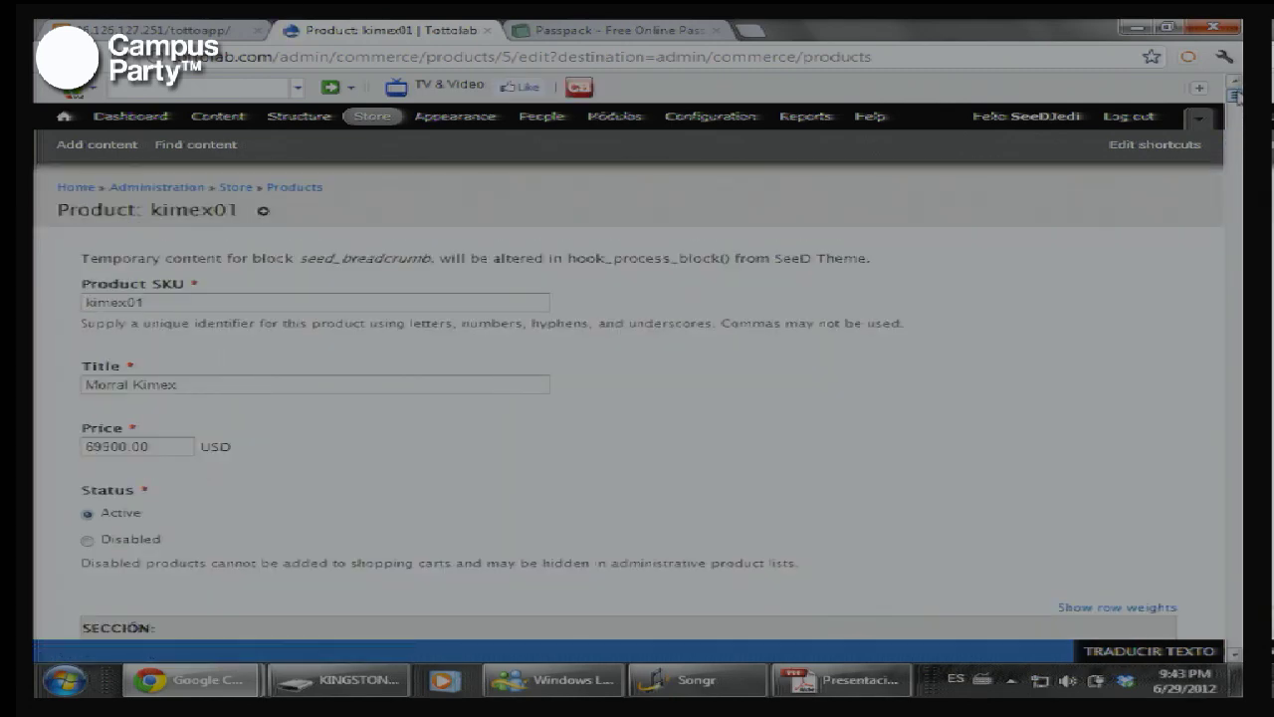
pyautogui.scroll(-6, 1234, 95)
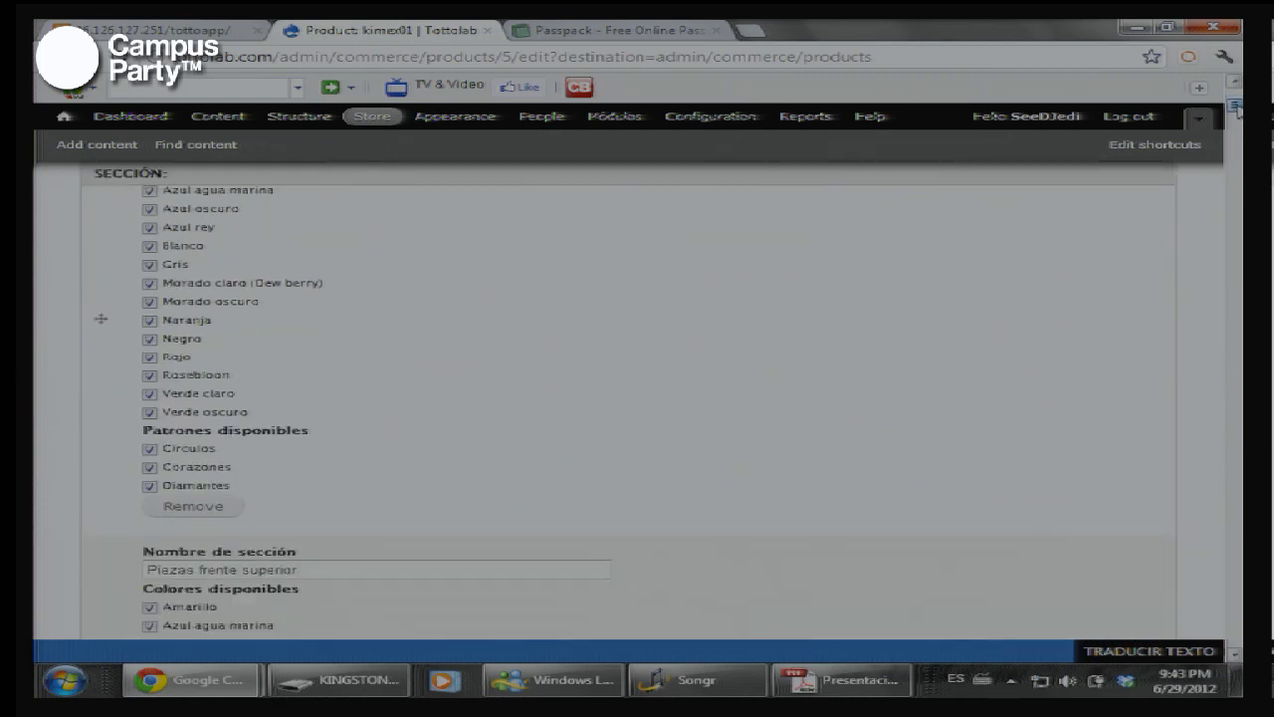
pyautogui.scroll(-3, 1236, 109)
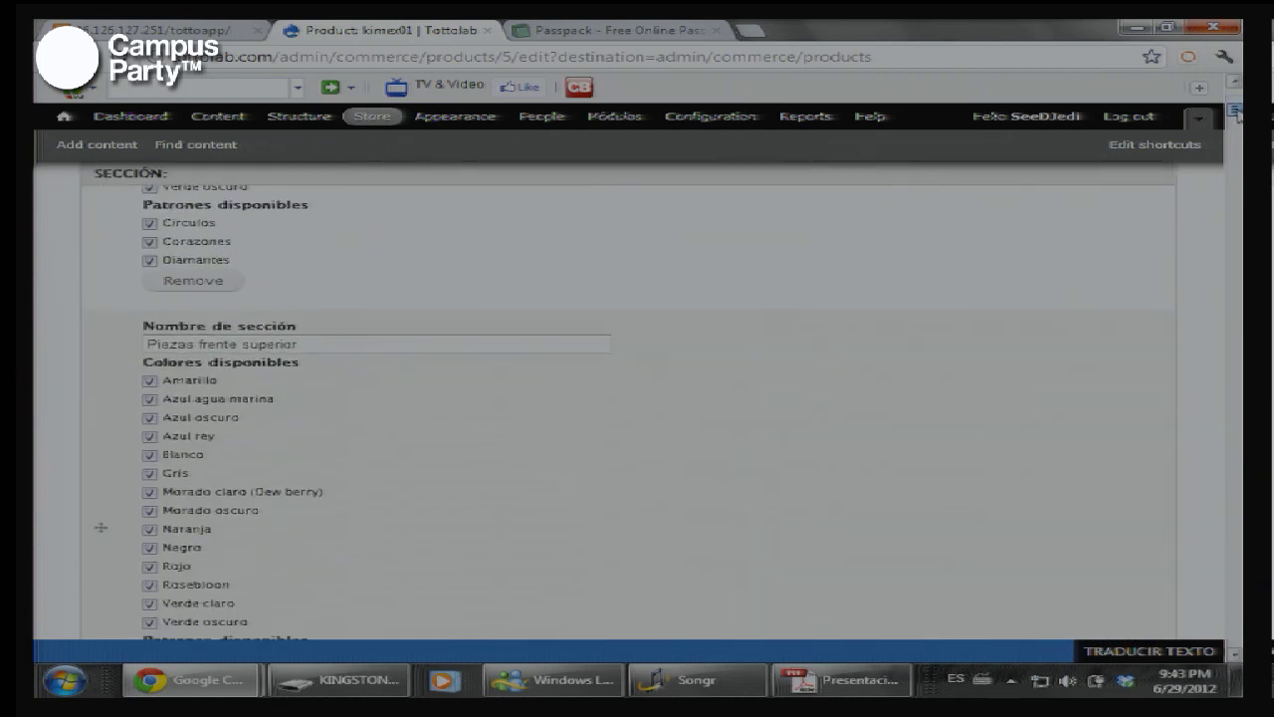
pyautogui.scroll(-3, 1236, 112)
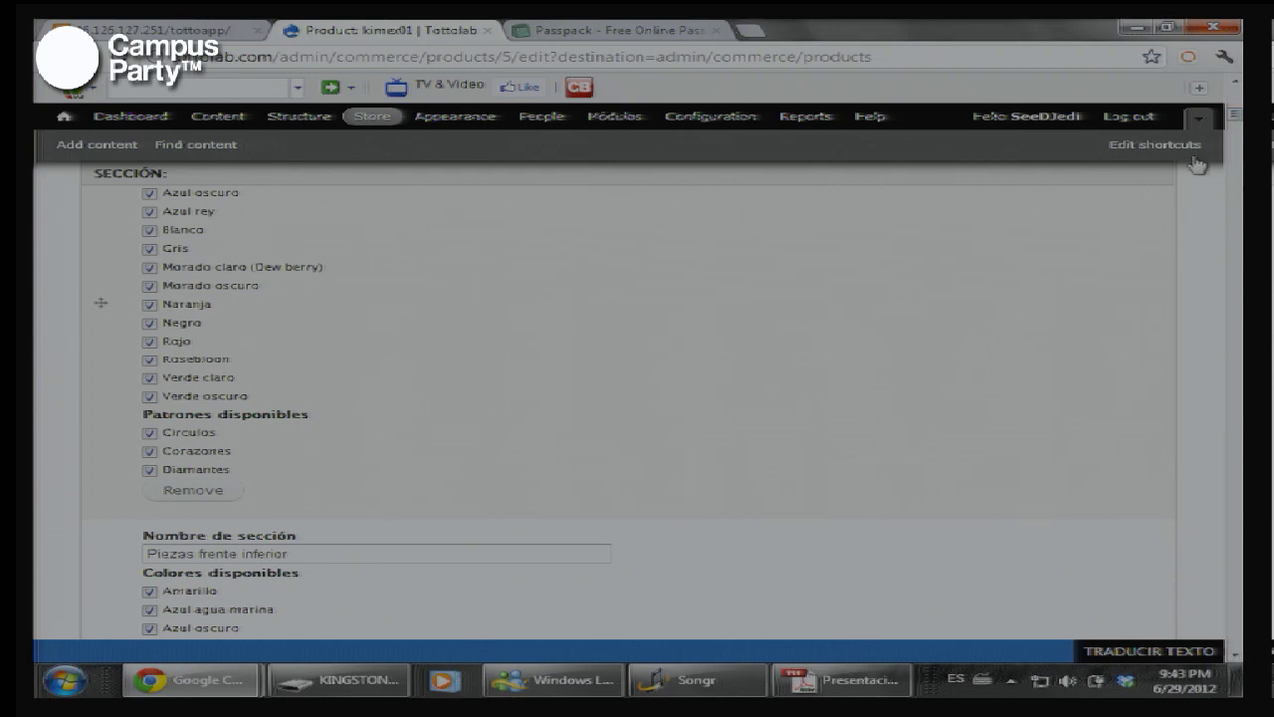
pyautogui.scroll(15, 1235, 117)
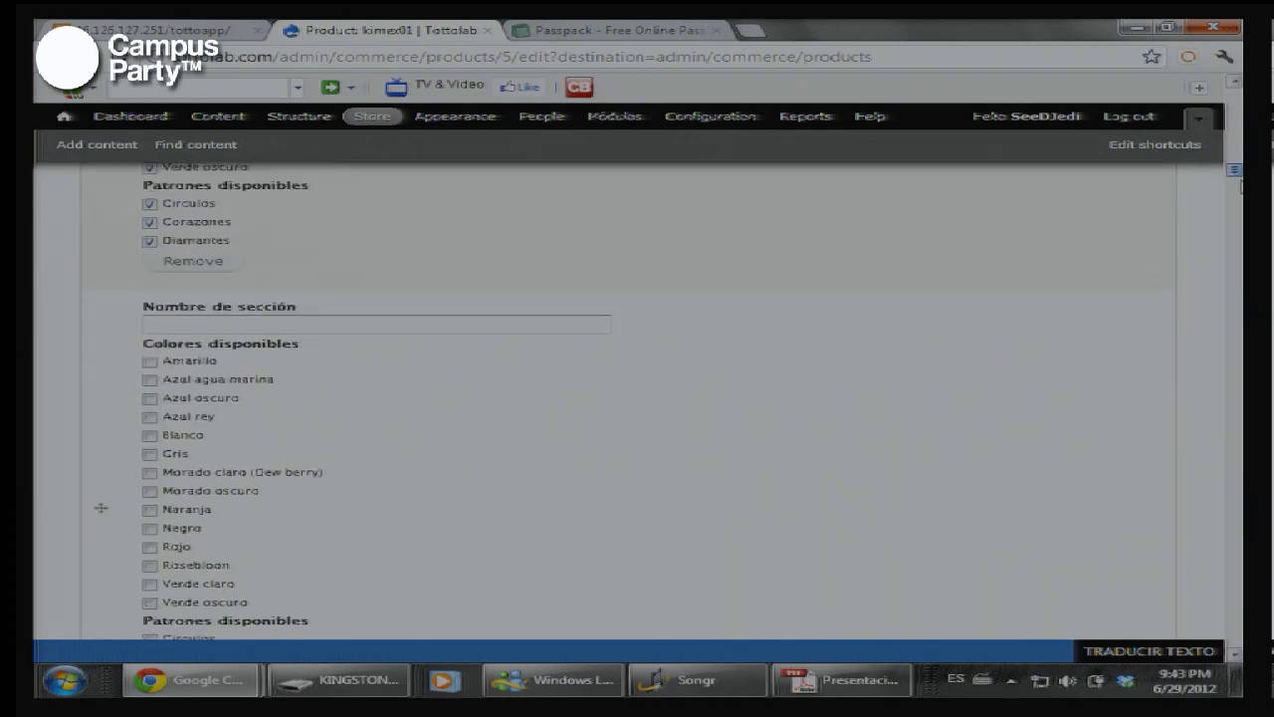
pyautogui.scroll(-2, 1235, 186)
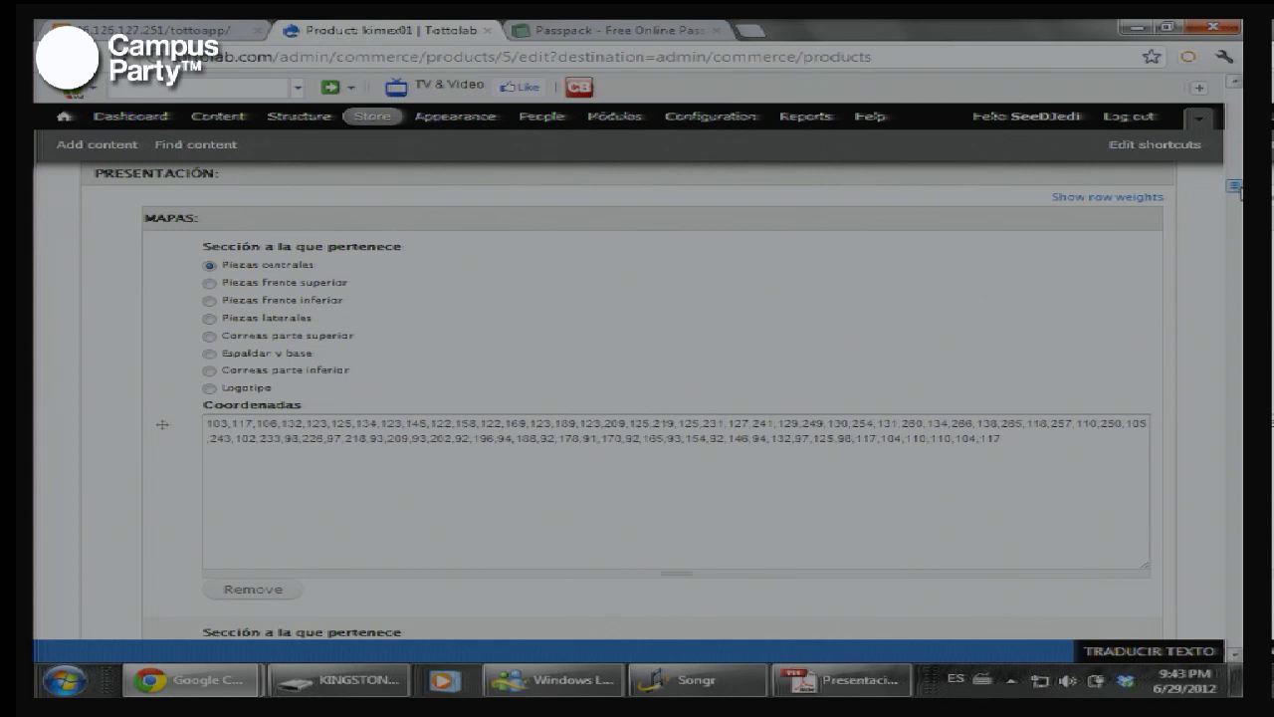
pyautogui.click(1233, 80)
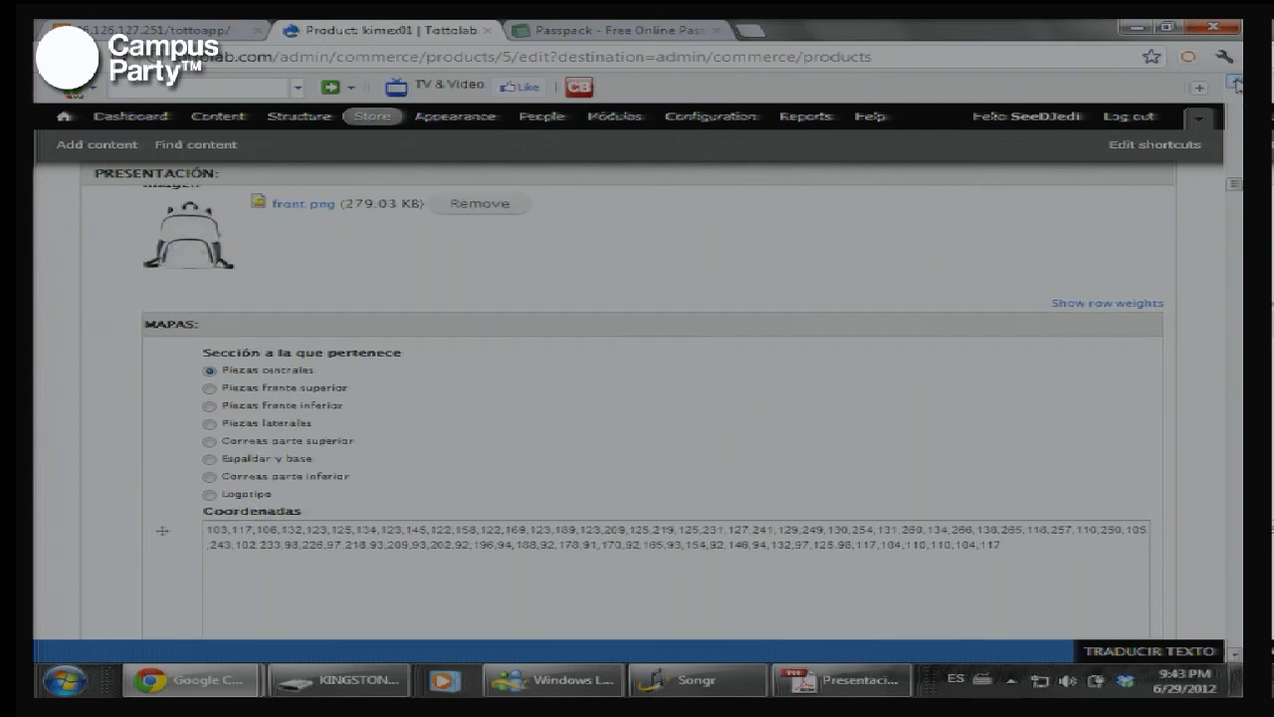
# Open the Piezas centrales map coordinates in the shape editor and remove the red shape across the backpack's top.
pyautogui.click(1031, 554)
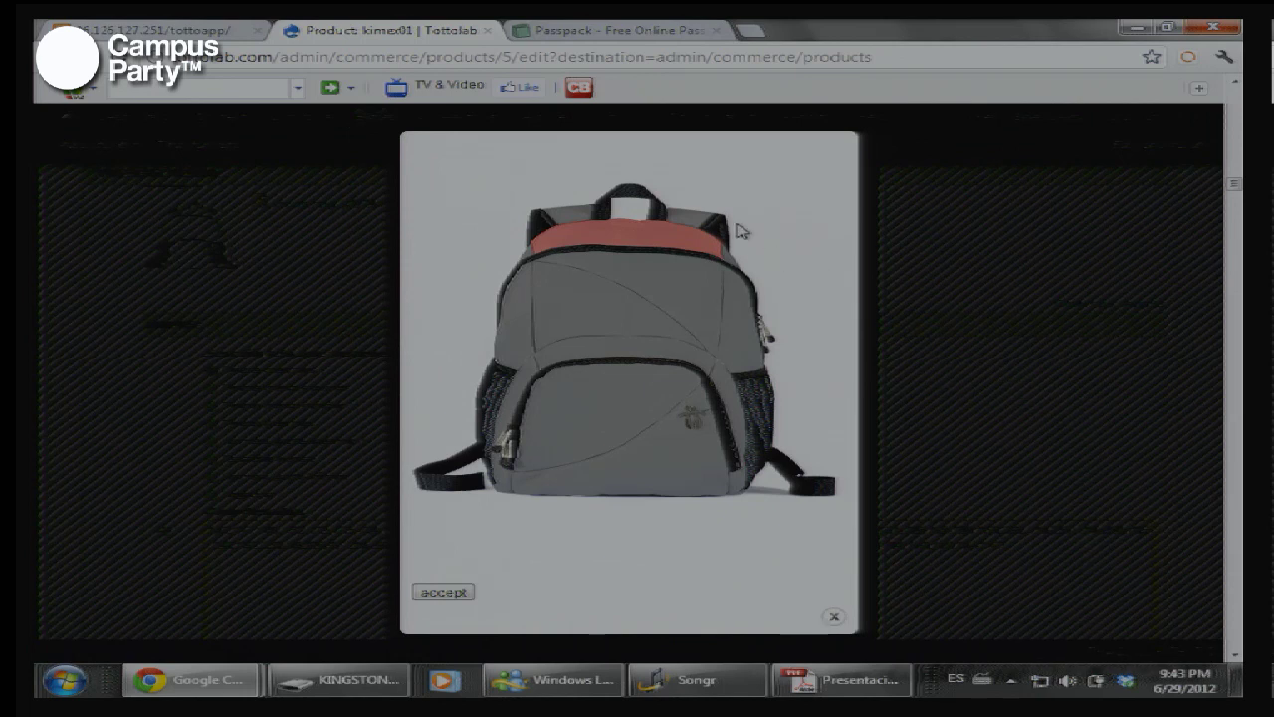
pyautogui.rightClick(597, 237)
pyautogui.press('Escape')
pyautogui.hotkey('ctrl', 'd')
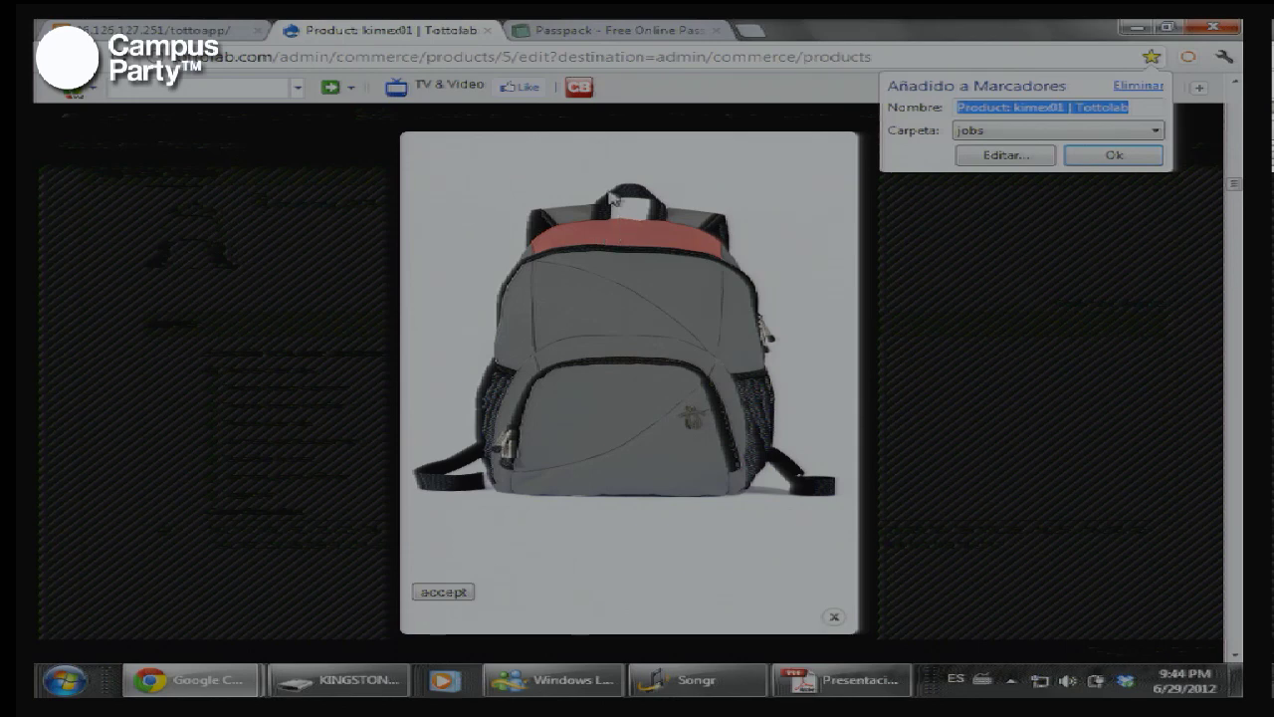
pyautogui.press('Return')
pyautogui.click(600, 231)
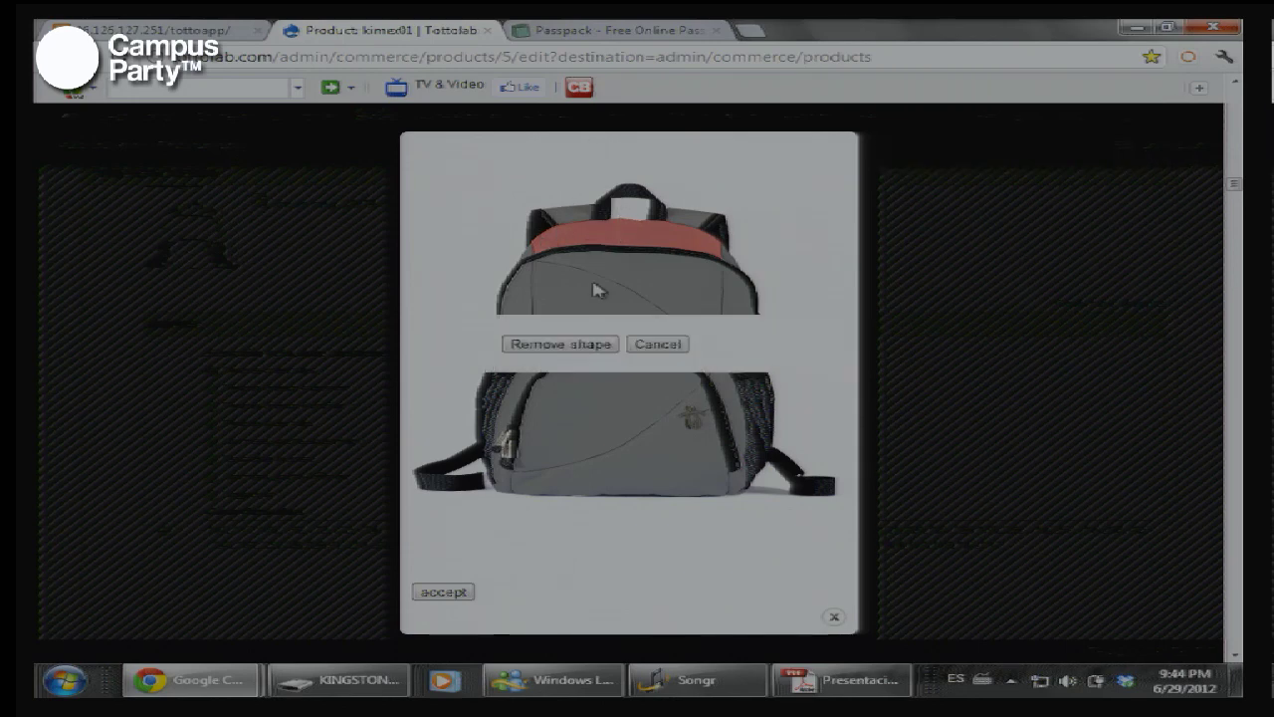
pyautogui.click(587, 346)
# Try to draw a polygon around the upper-left part of the backpack image and accept it.
pyautogui.click(454, 202)
pyautogui.click(443, 249)
pyautogui.click(573, 239)
pyautogui.click(614, 239)
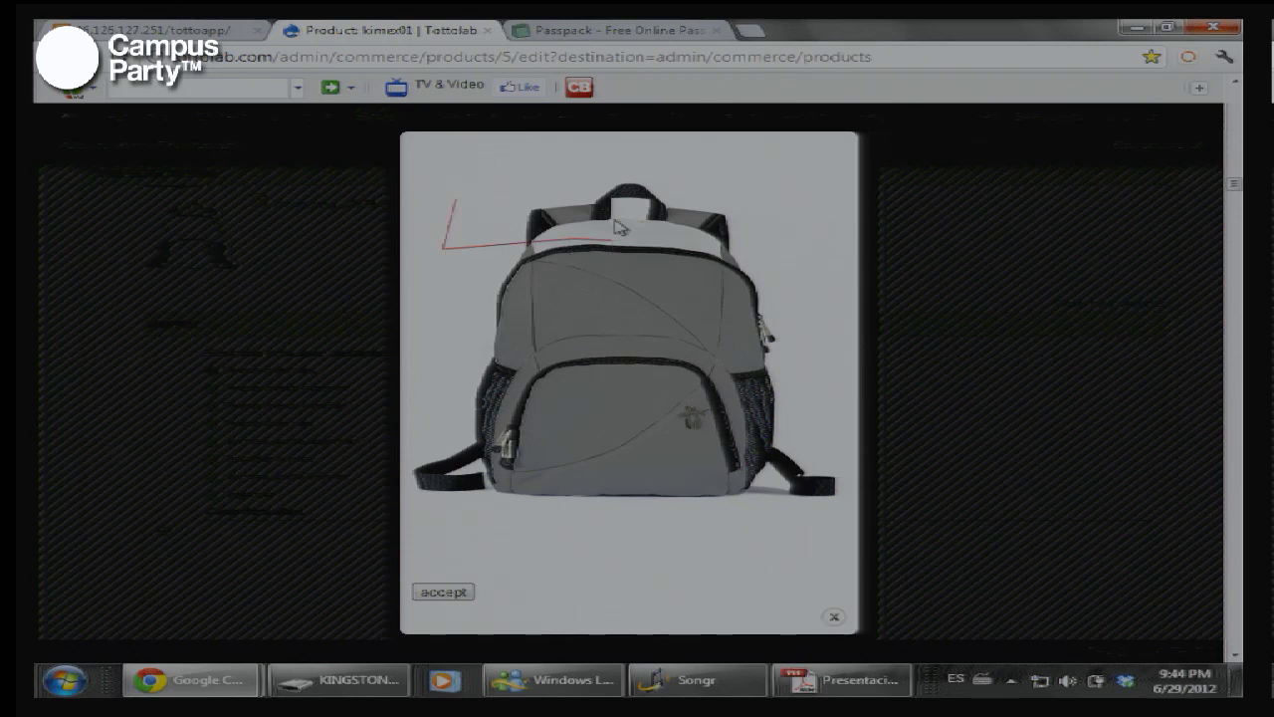
pyautogui.click(625, 162)
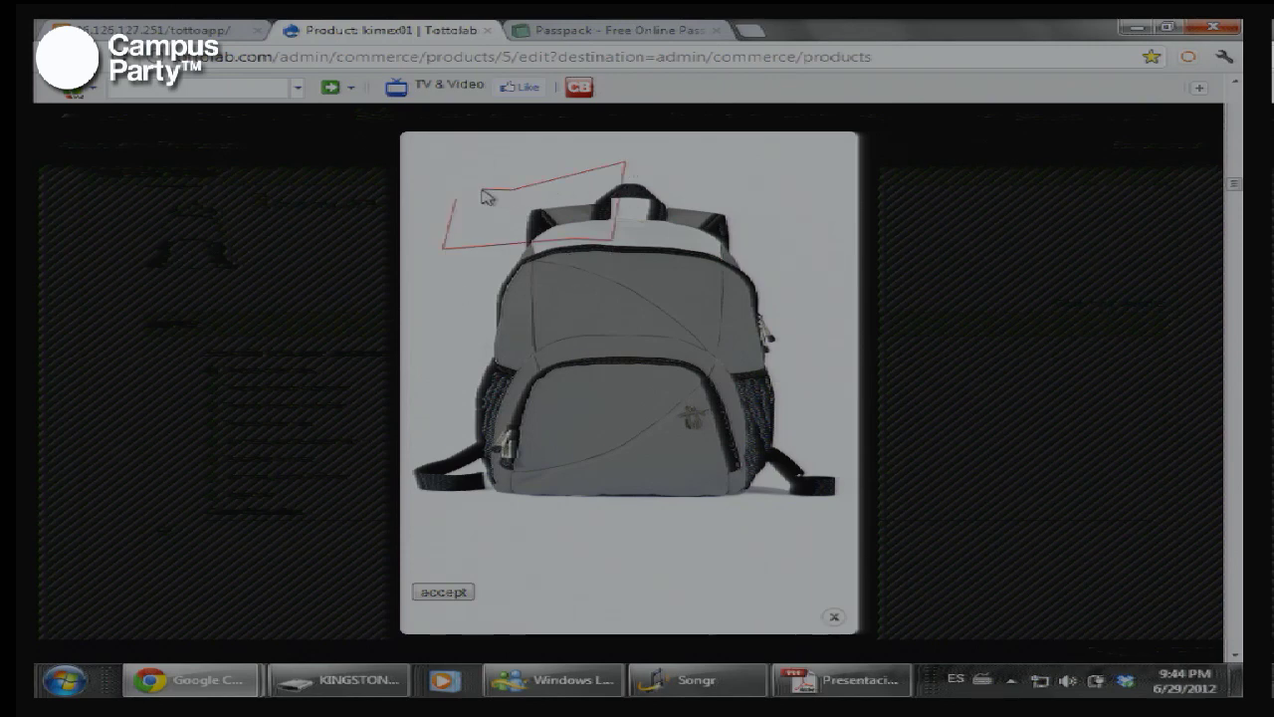
pyautogui.click(482, 189)
pyautogui.doubleClick(474, 216)
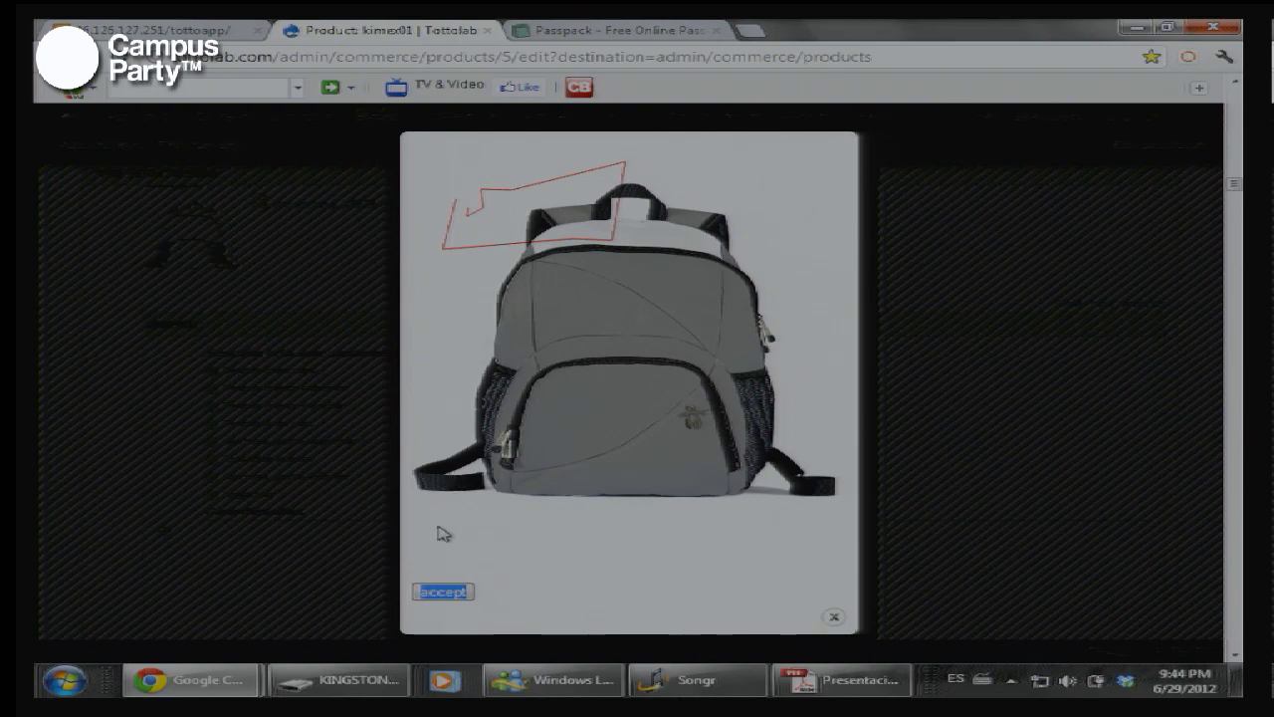
pyautogui.click(443, 591)
# Reopen the shape editor, try to draw a new polygon around the backpack's top and shoulder straps, and accept it.
pyautogui.click(479, 543)
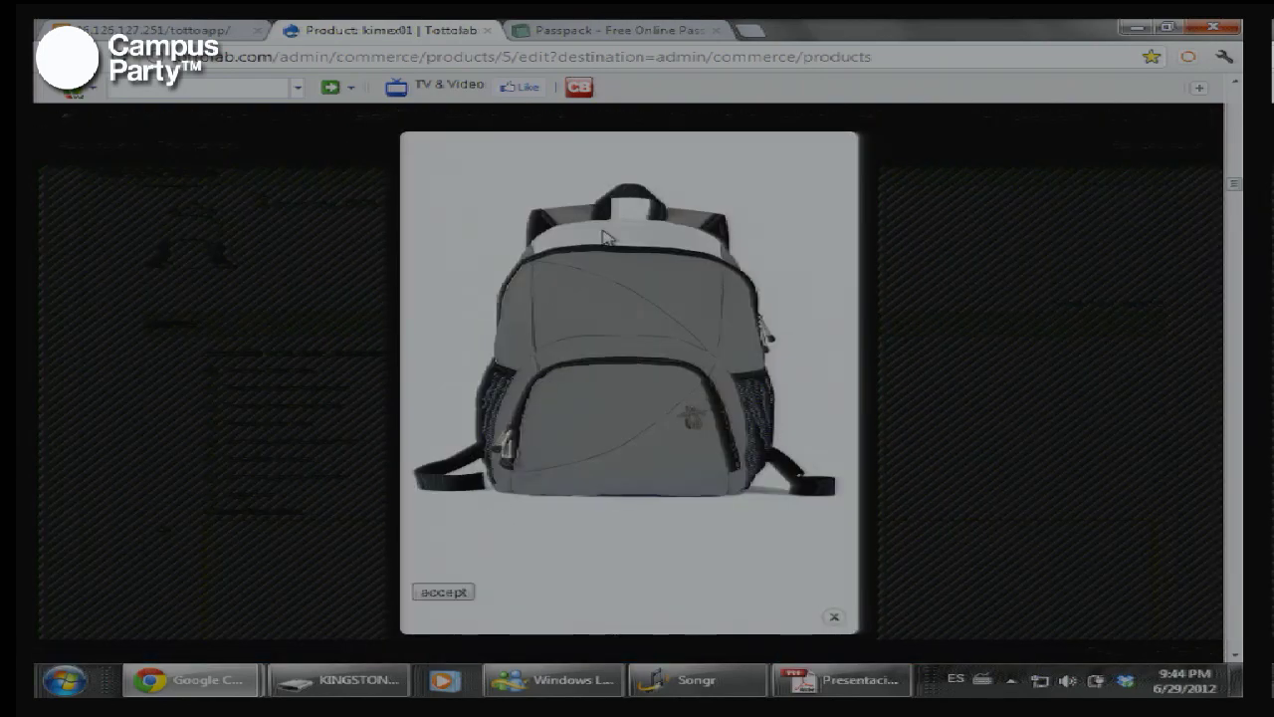
pyautogui.click(564, 245)
pyautogui.click(505, 215)
pyautogui.click(691, 179)
pyautogui.click(743, 216)
pyautogui.click(704, 236)
pyautogui.click(639, 240)
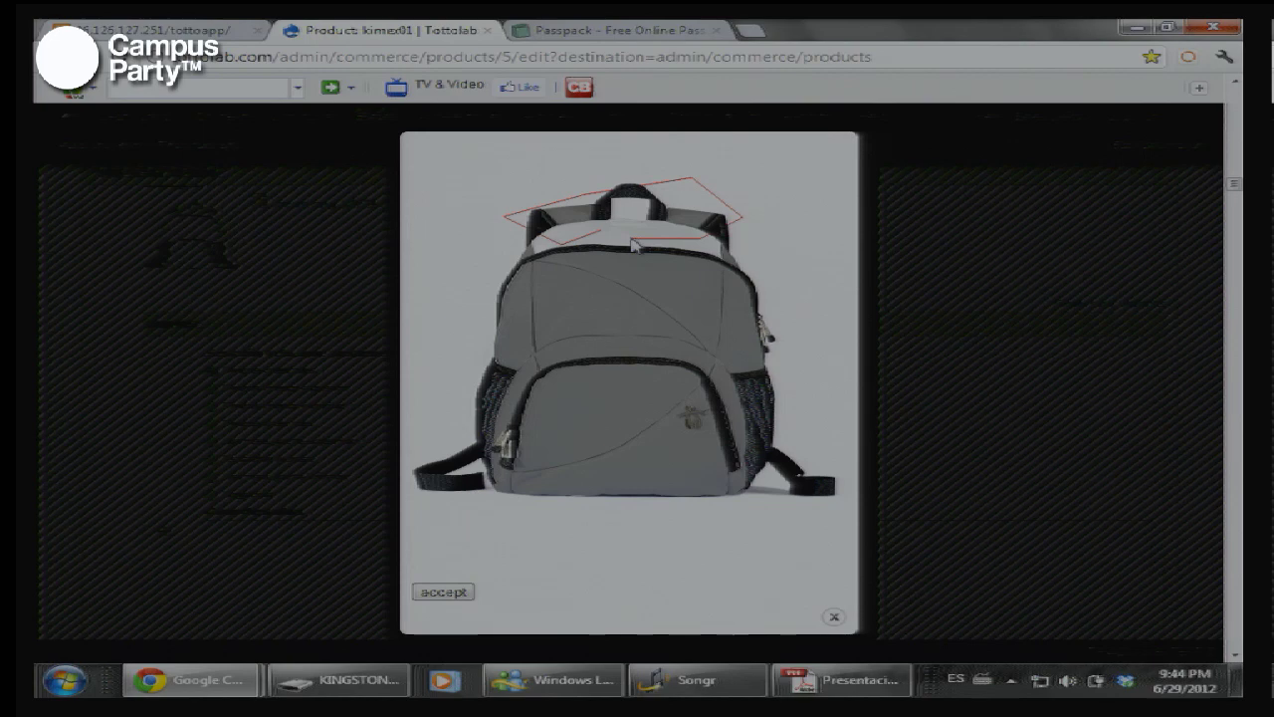
pyautogui.doubleClick(615, 234)
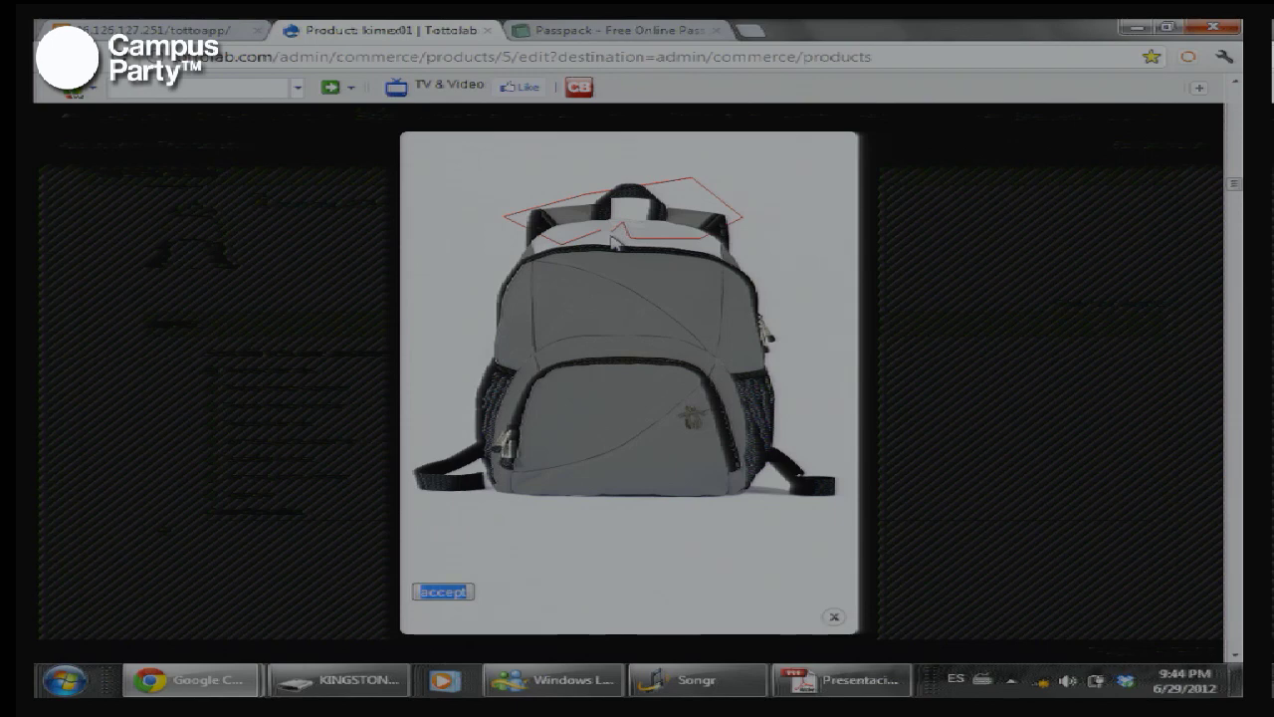
pyautogui.click(561, 228)
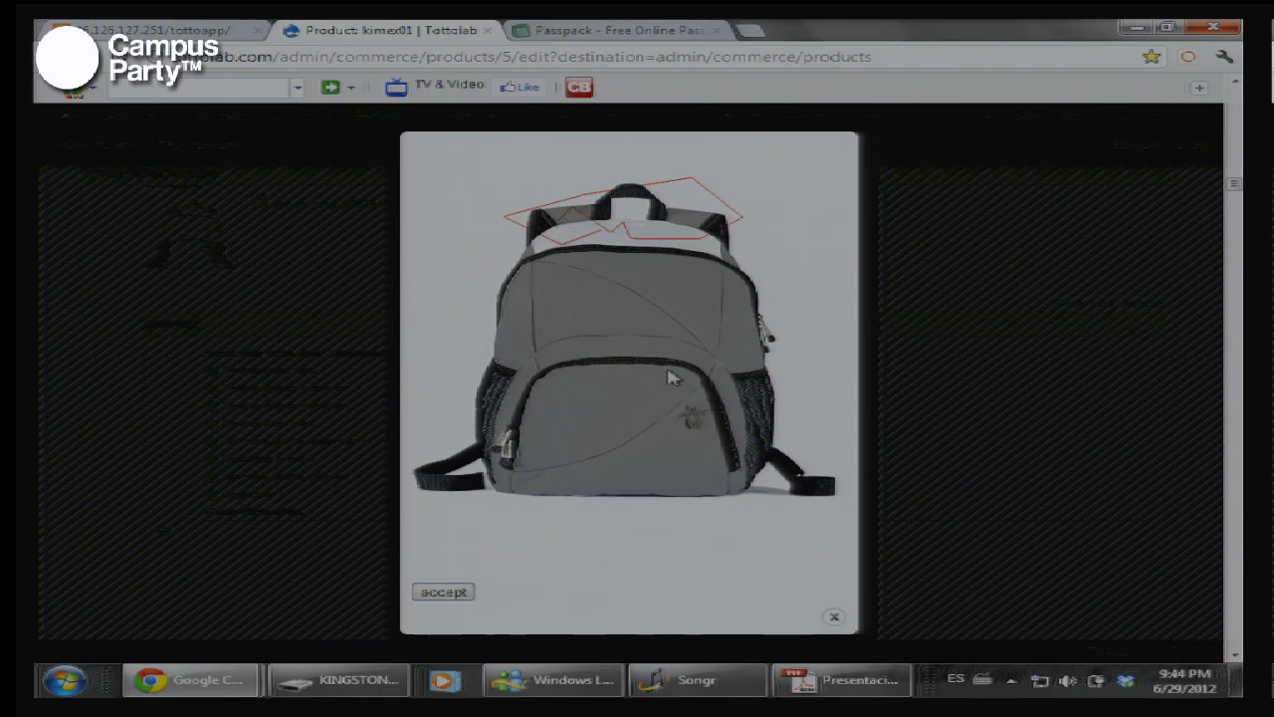
pyautogui.click(474, 594)
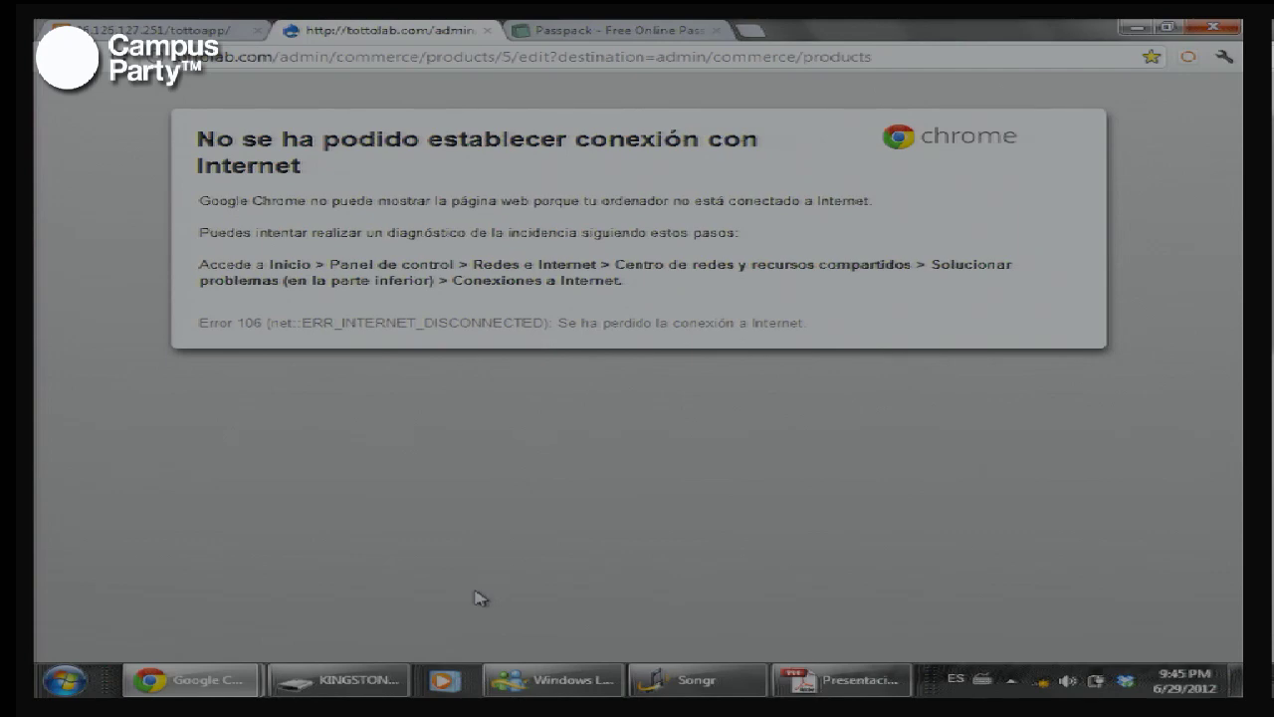
# Reload the kimex01 product editing page.
pyautogui.press('F5')
pyautogui.hotkey('ctrl', 'l')
pyautogui.press('Return')
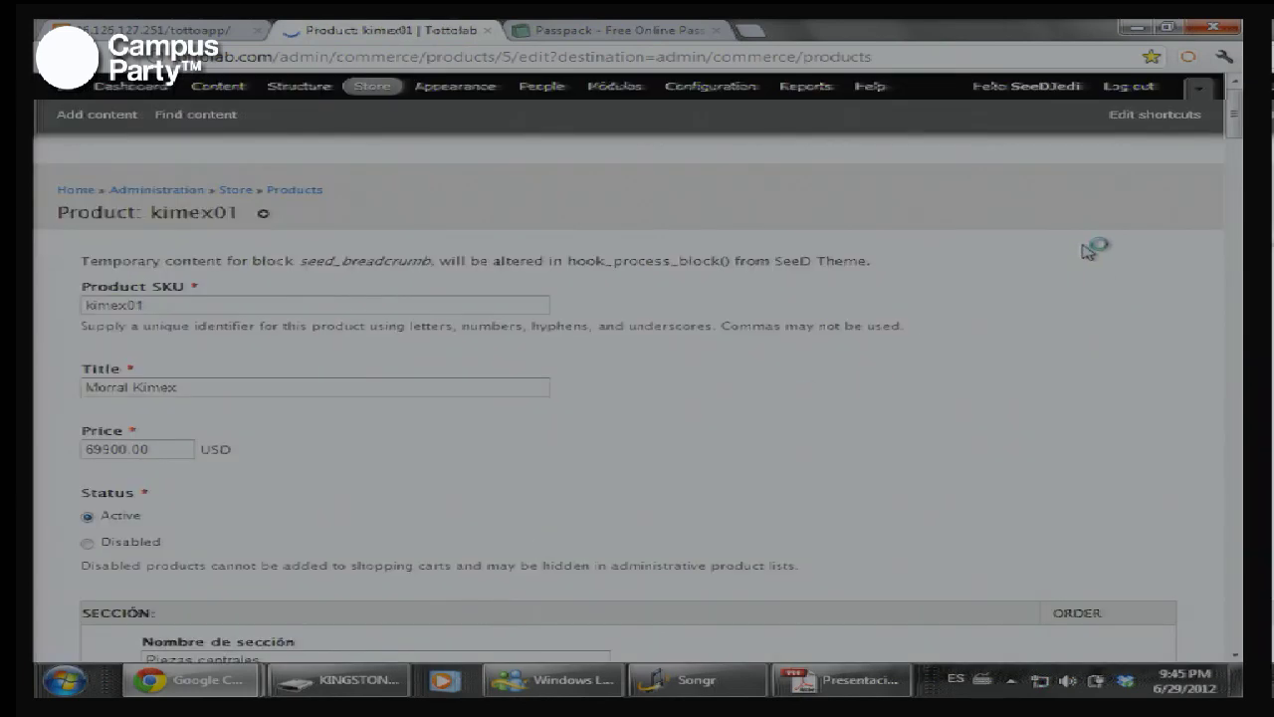
# Look through the presentation maps to see which section and coordinates each one holds.
pyautogui.moveTo(1235, 123); pyautogui.dragTo(1239, 394)
pyautogui.moveTo(1235, 189); pyautogui.dragTo(1236, 375)
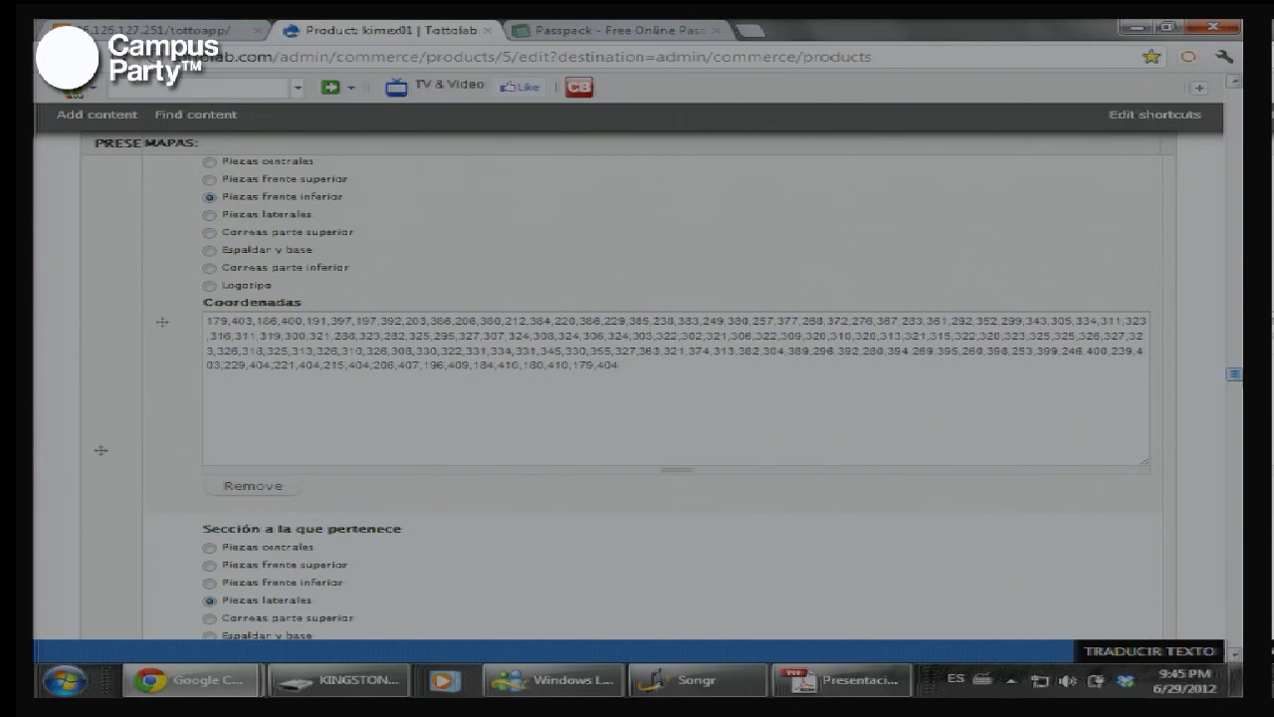
pyautogui.moveTo(1235, 375); pyautogui.dragTo(1238, 577)
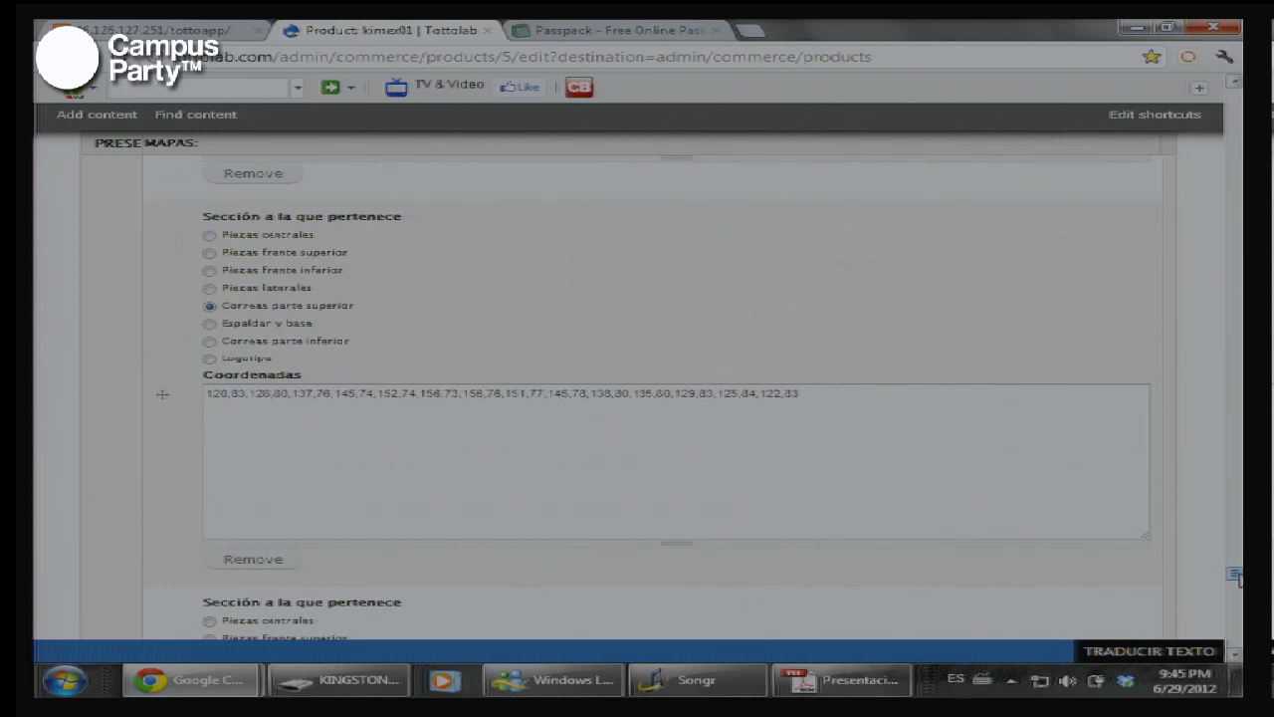